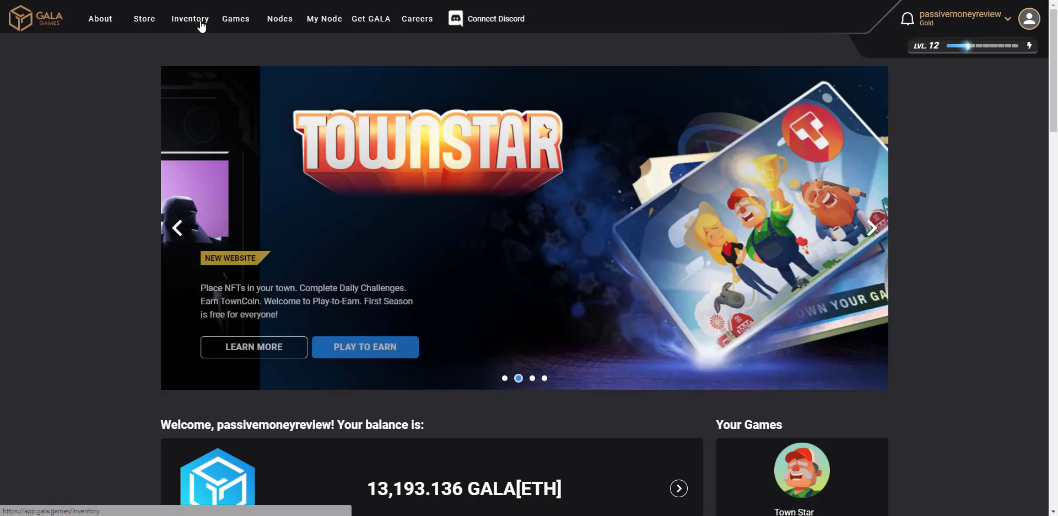
Open the conversion form for the Treasure Chest GALA[GC] balance in the inventory.
{"action": "left_click", "coordinate": [201, 25]}
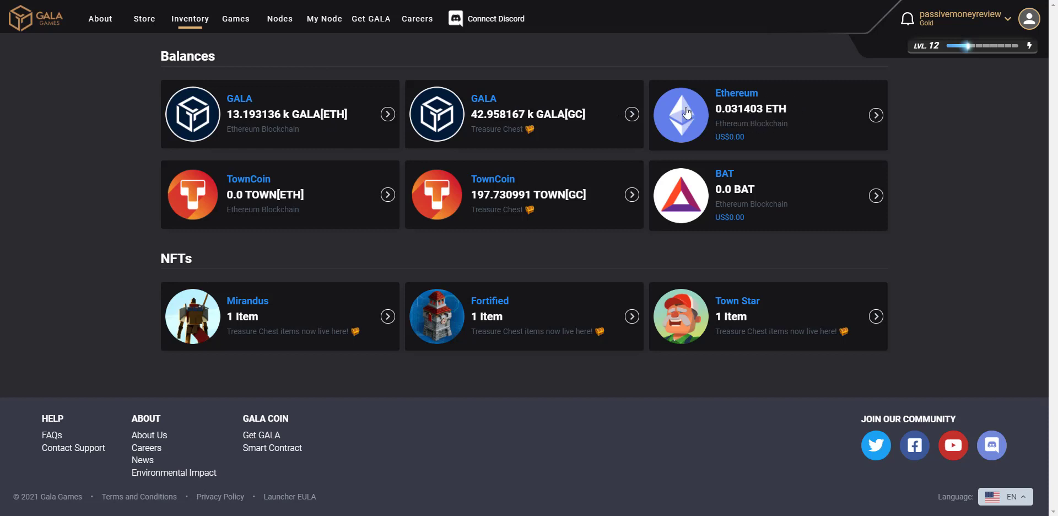
{"action": "left_click", "coordinate": [540, 114]}
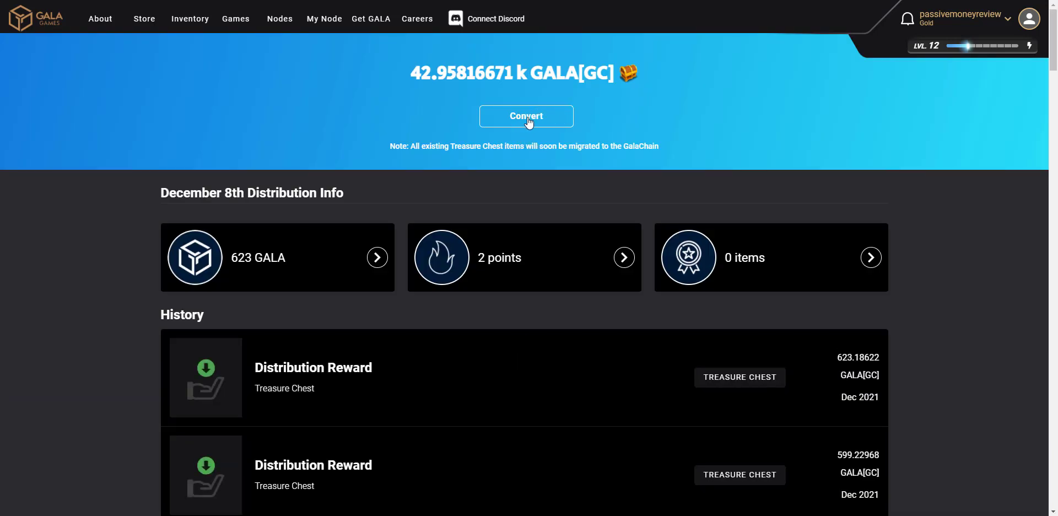
{"action": "left_click", "coordinate": [528, 117]}
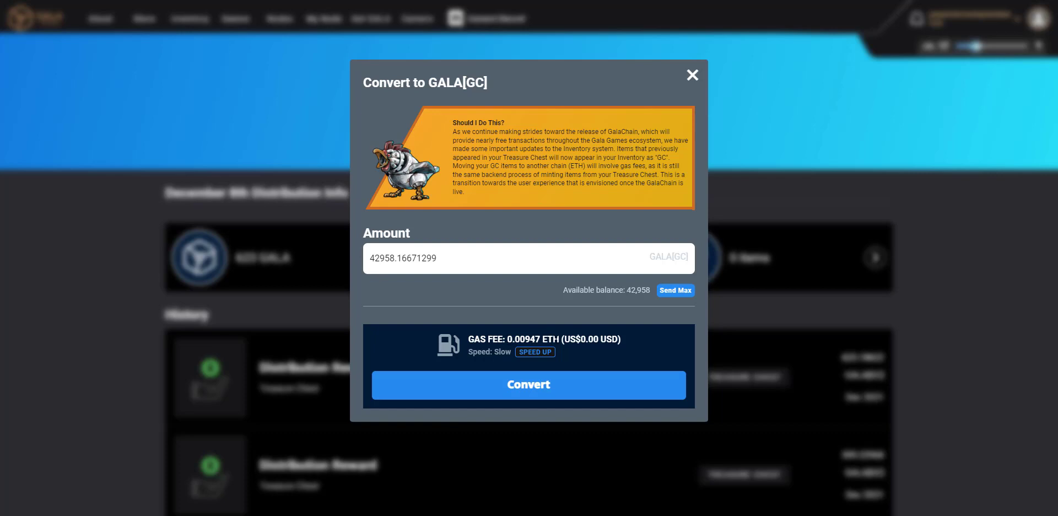
Look up the US dollar value of the 0.00947 ETH gas fee on Currencio through a Google search, and return to the conversion form.
{"action": "left_click_drag", "start_coordinate": [559, 339], "coordinate": [505, 339]}
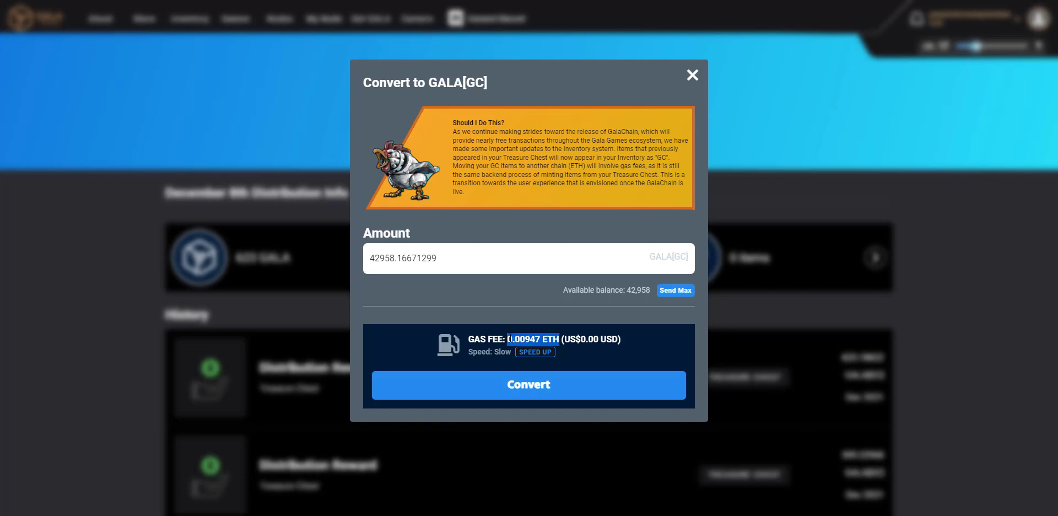
{"action": "right_click", "coordinate": [526, 338]}
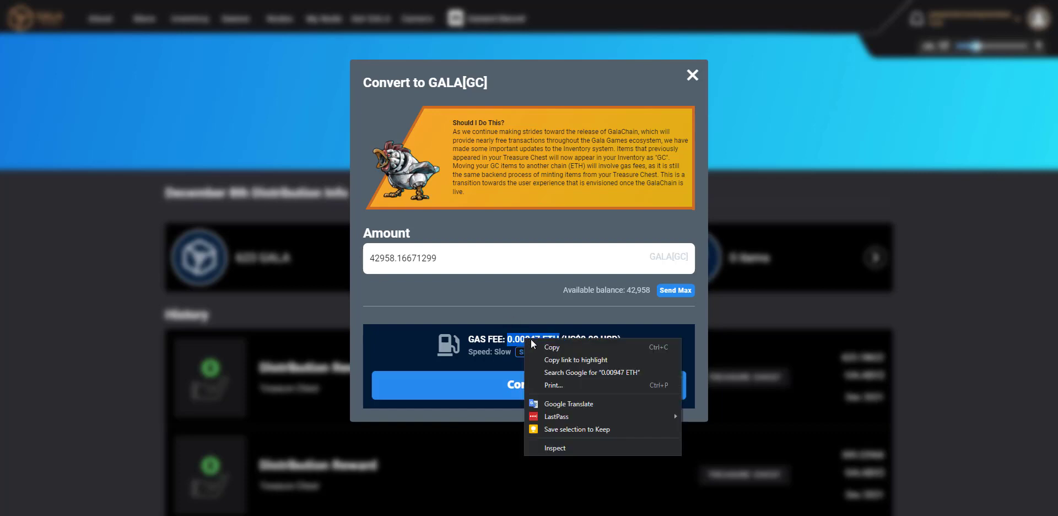
{"action": "left_click", "coordinate": [578, 373]}
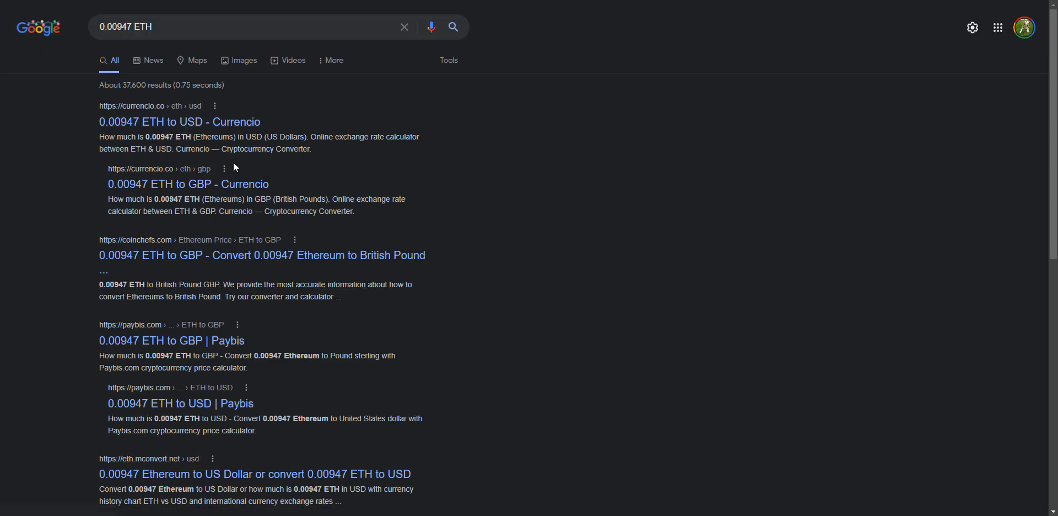
{"action": "left_click", "coordinate": [205, 124]}
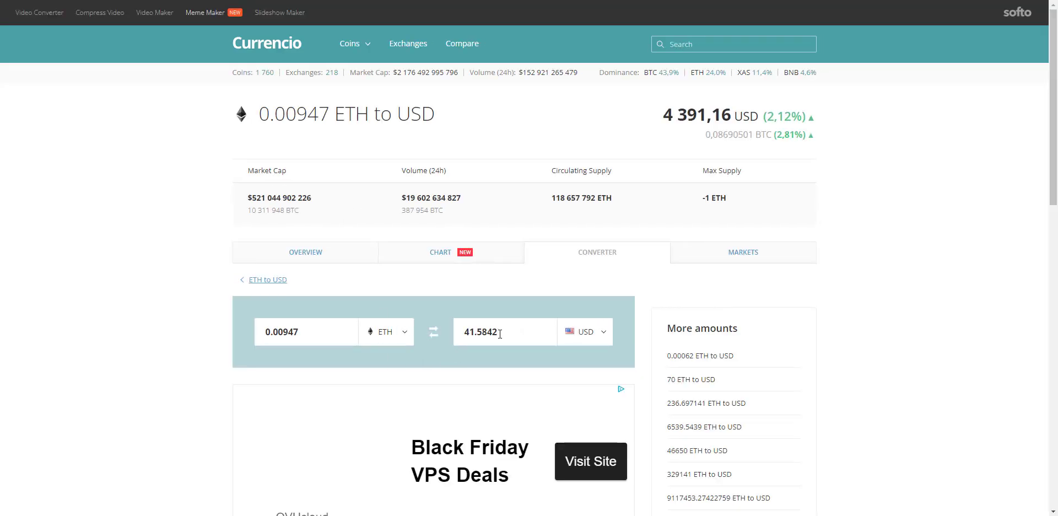
{"action": "key", "text": "ctrl+w"}
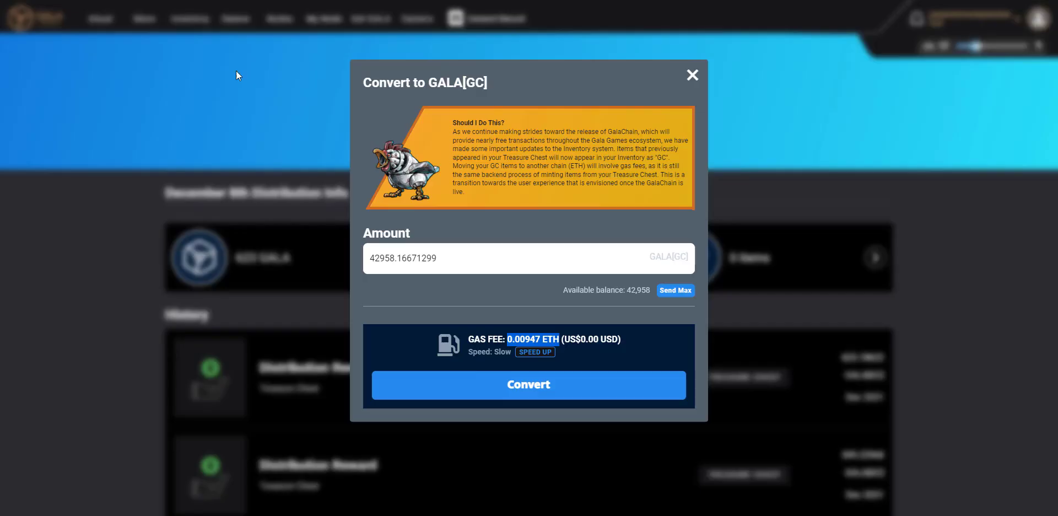
Try conversion amounts of 10000 and 20000 to compare the gas fee, restore the maximum amount and close the form.
{"action": "double_click", "coordinate": [446, 257]}
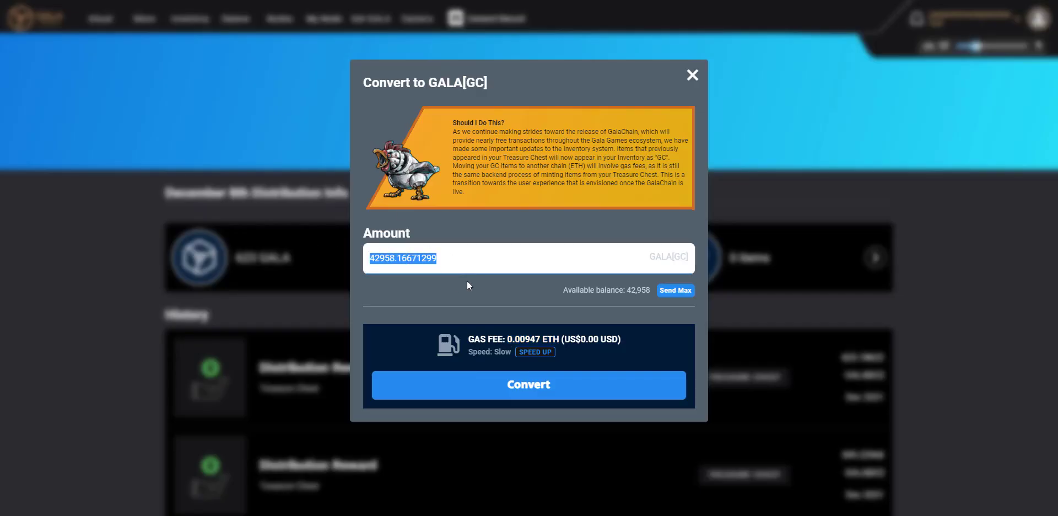
{"action": "type", "text": "10000"}
{"action": "left_click", "coordinate": [467, 280]}
{"action": "left_click_drag", "start_coordinate": [525, 339], "coordinate": [545, 339]}
{"action": "double_click", "coordinate": [382, 255]}
{"action": "type", "text": "20000"}
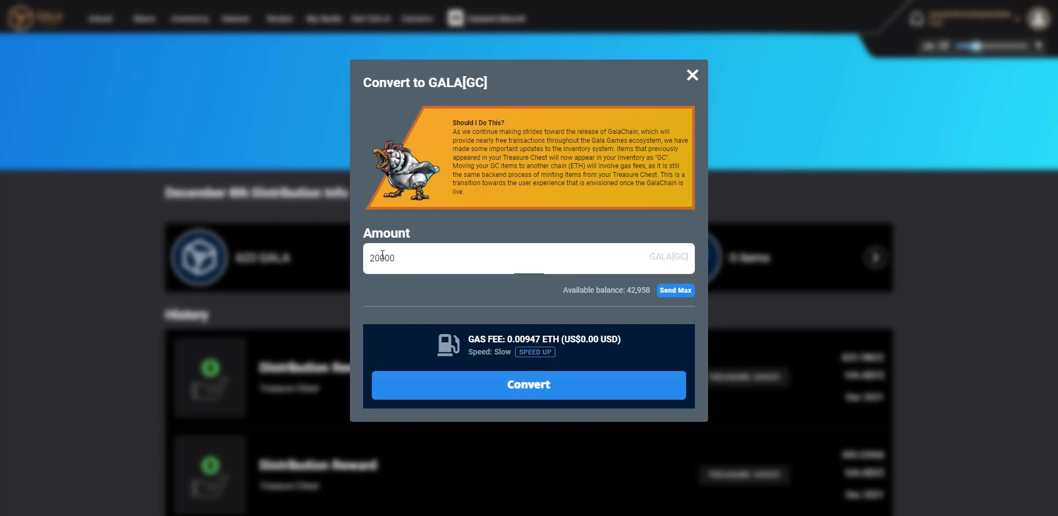
{"action": "triple_click", "coordinate": [532, 339]}
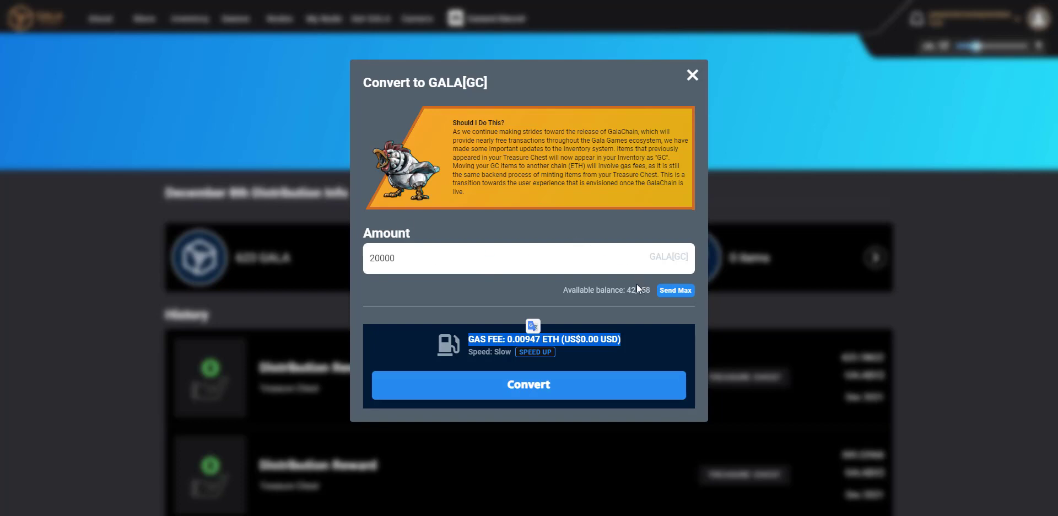
{"action": "left_click", "coordinate": [670, 286]}
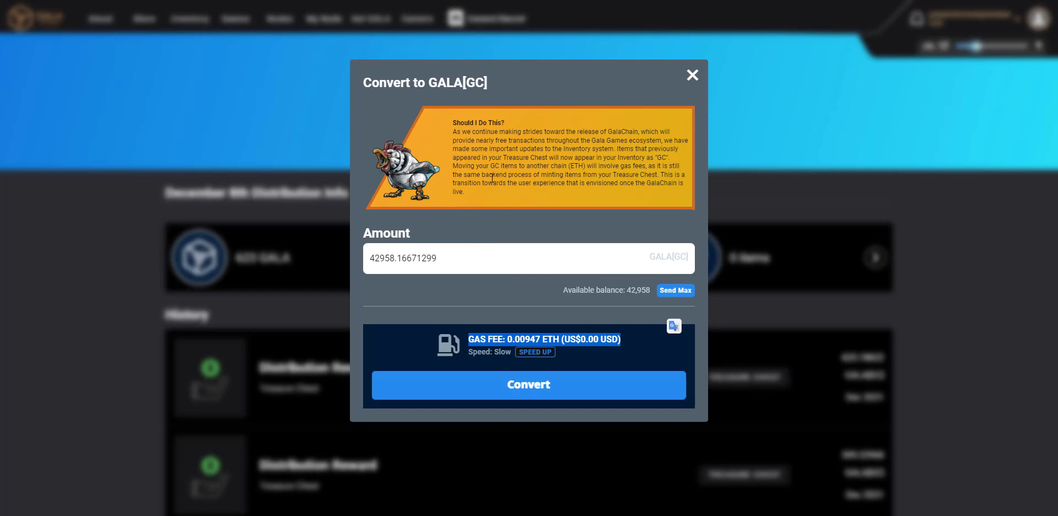
{"action": "left_click", "coordinate": [693, 75]}
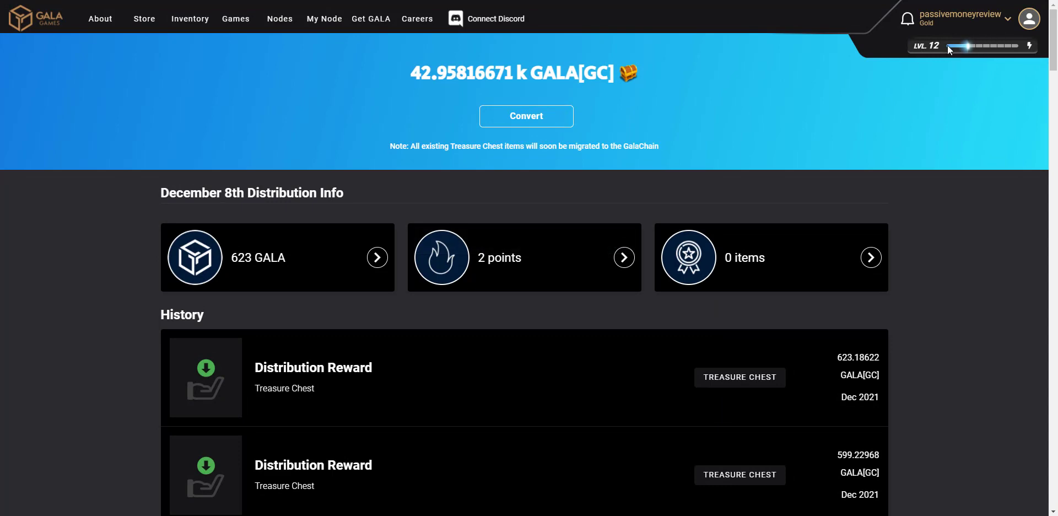
View the Gatling Gun (Rare Weapon) in the store and check its payment methods, keeping GALA selected.
{"action": "mouse_move", "coordinate": [951, 45]}
{"action": "left_click", "coordinate": [200, 22]}
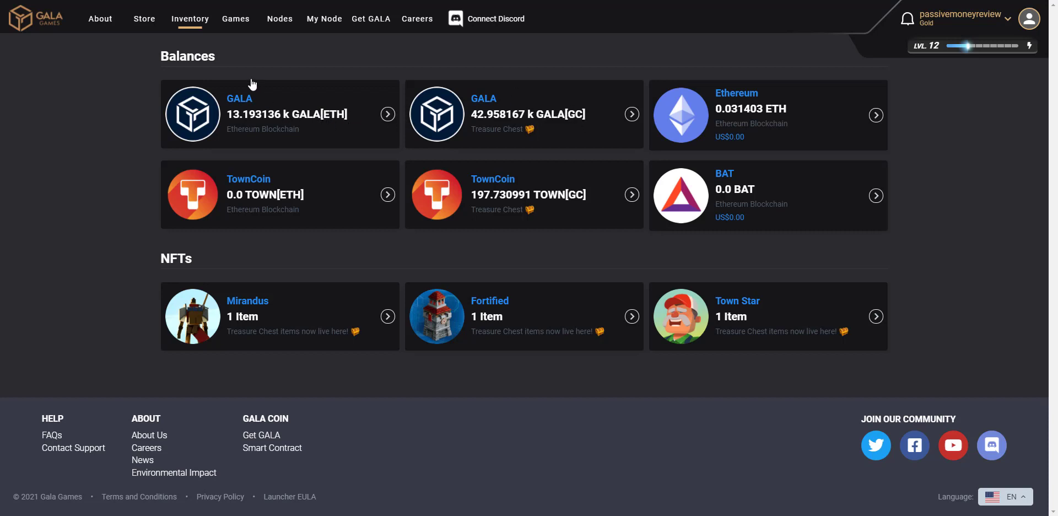
{"action": "left_click", "coordinate": [154, 24]}
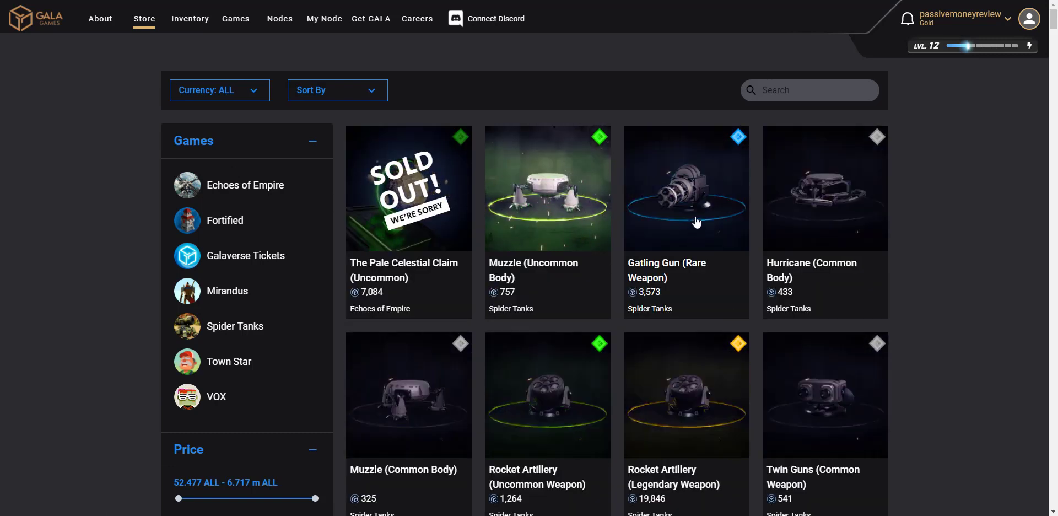
{"action": "left_click", "coordinate": [697, 222]}
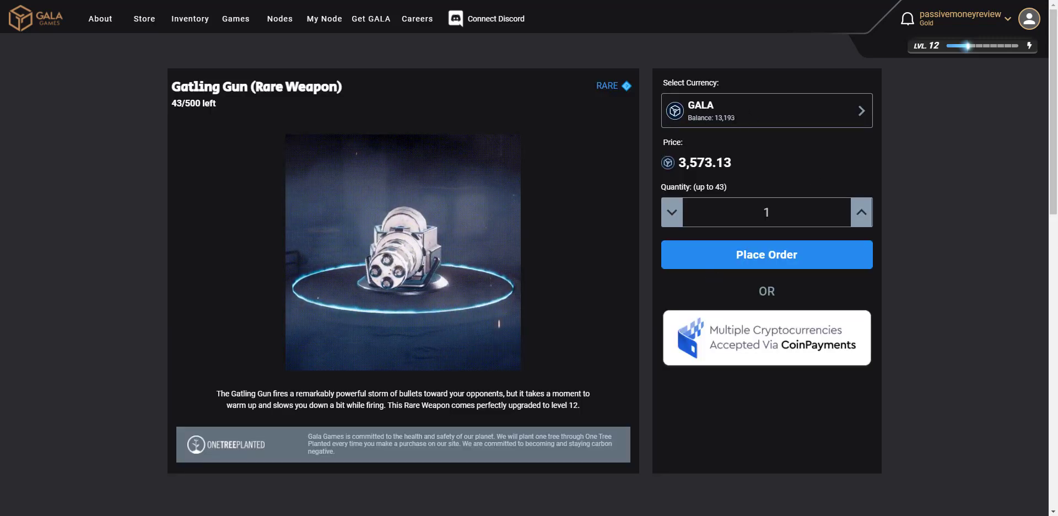
{"action": "left_click", "coordinate": [726, 118]}
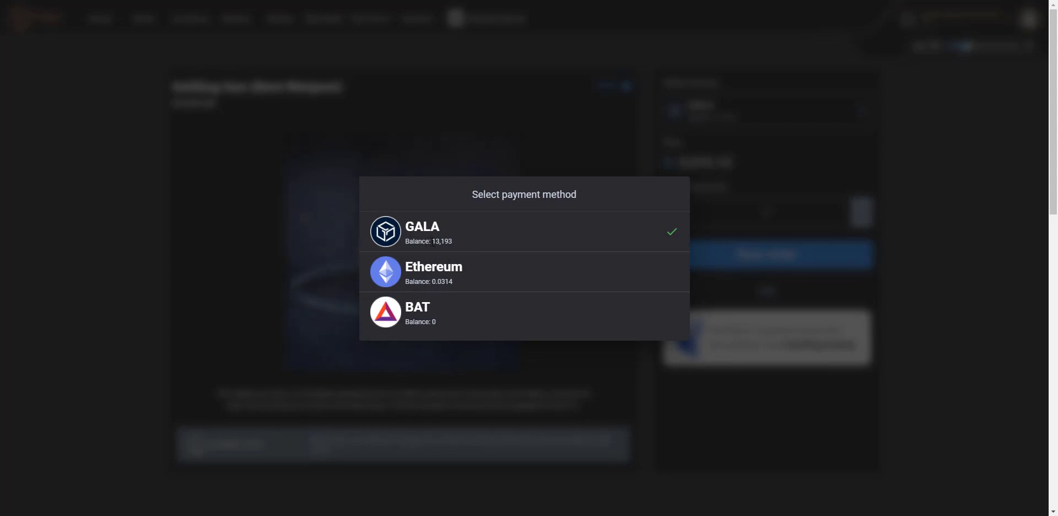
{"action": "left_click", "coordinate": [469, 246]}
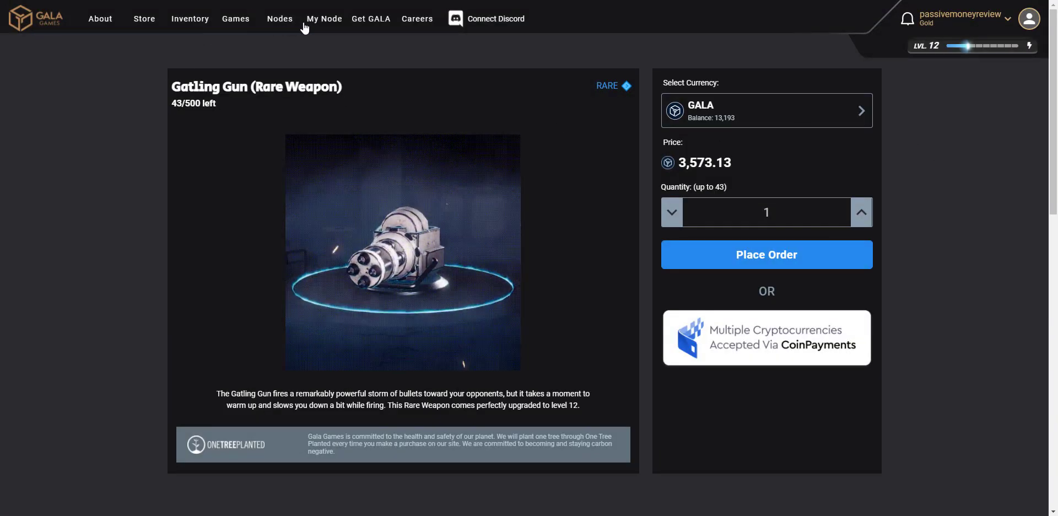
Return to the inventory's Treasure Chest GALA[GC] balance and open its conversion form with the full amount.
{"action": "left_click", "coordinate": [191, 21]}
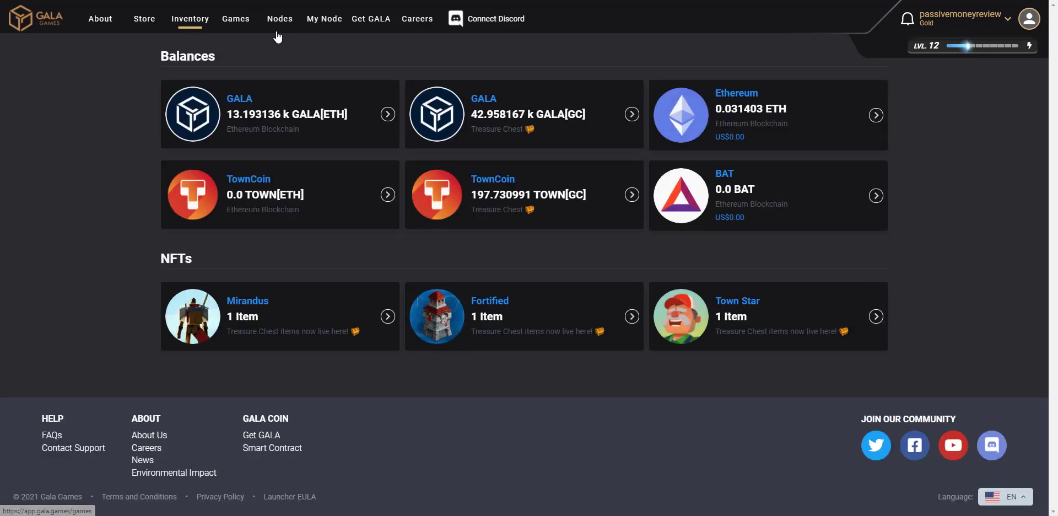
{"action": "left_click", "coordinate": [508, 118]}
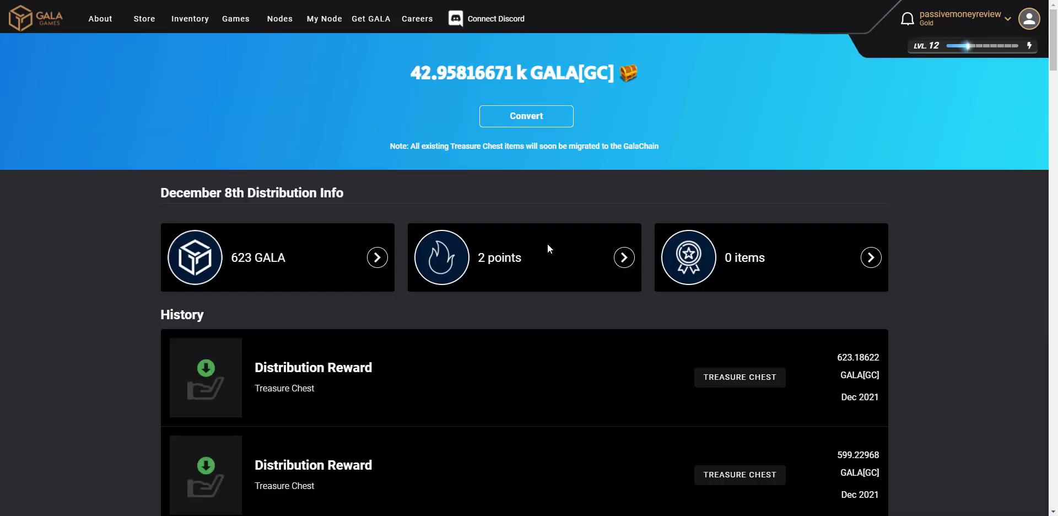
{"action": "left_click", "coordinate": [525, 118]}
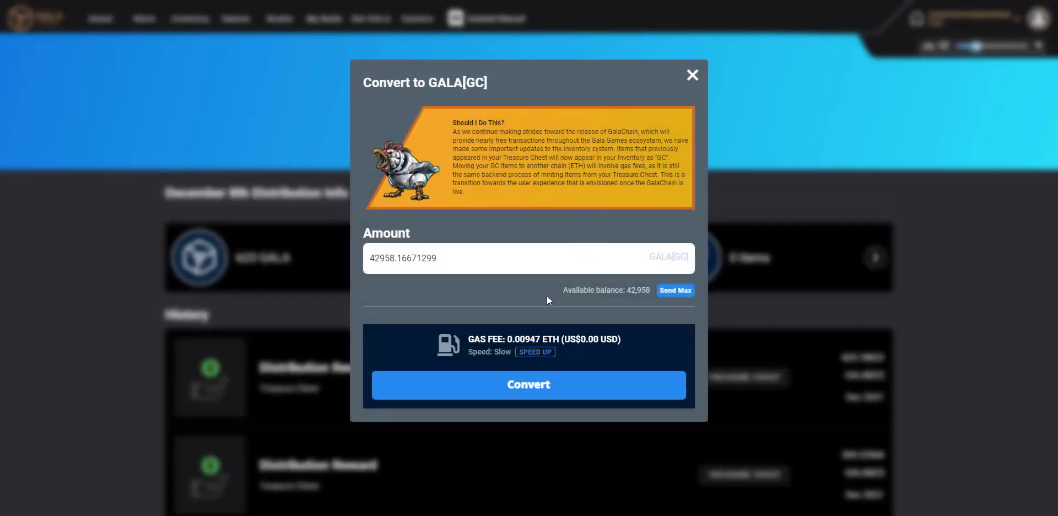
Open the transaction speed settings, try the faster end, return to the slowest fee and check its US dollar value in the Currencio converter.
{"action": "left_click", "coordinate": [536, 352]}
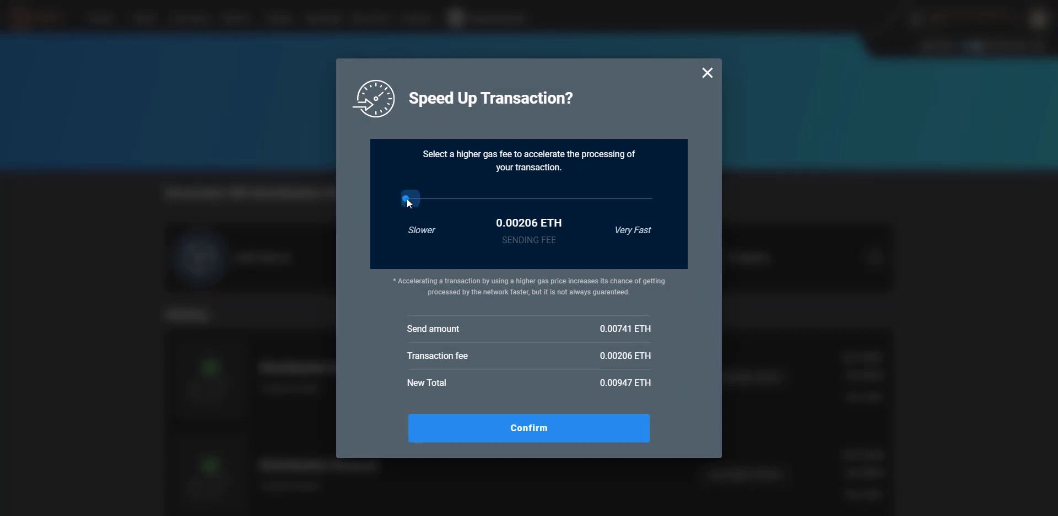
{"action": "left_click_drag", "start_coordinate": [534, 201], "coordinate": [668, 202]}
{"action": "key", "text": "Home"}
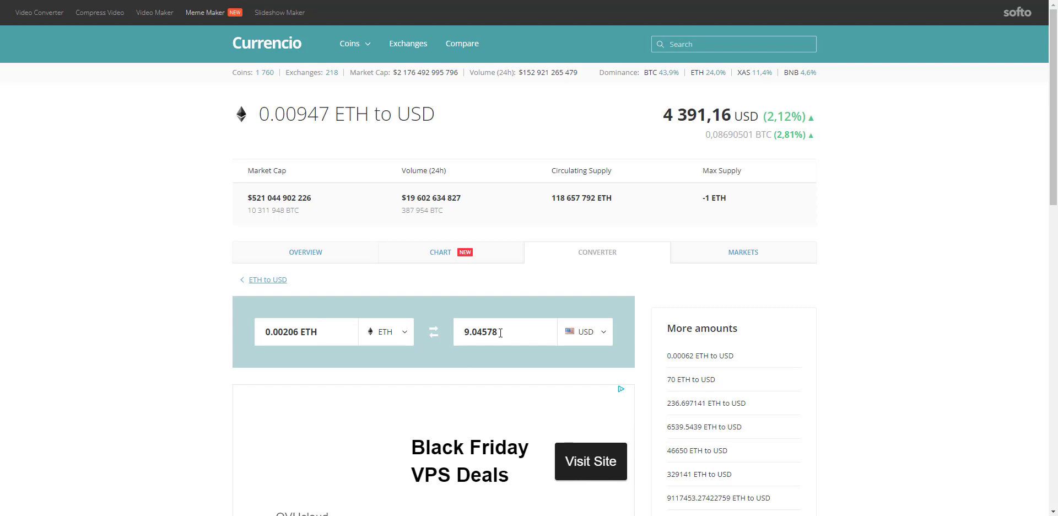
{"action": "left_click_drag", "start_coordinate": [494, 333], "coordinate": [450, 335]}
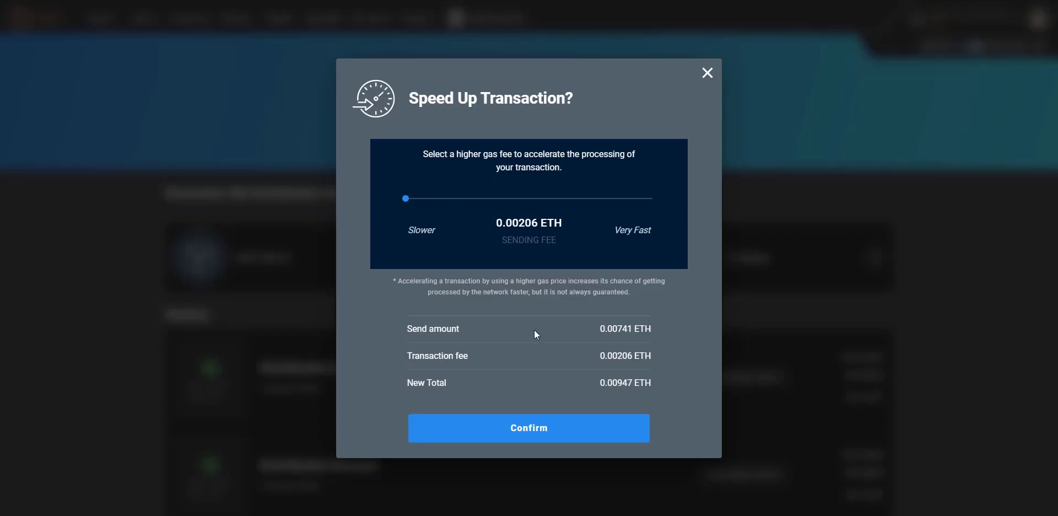
Set the transaction speed to Very Fast and enter its 0.00267 ETH sending fee in the Currencio converter.
{"action": "left_click_drag", "start_coordinate": [406, 198], "coordinate": [689, 219]}
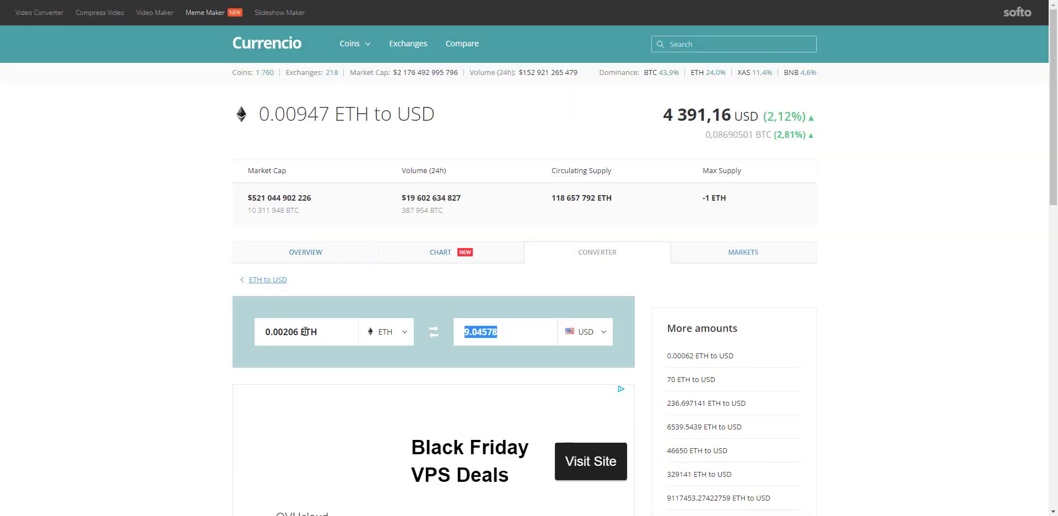
{"action": "left_click_drag", "start_coordinate": [288, 332], "coordinate": [352, 334]}
{"action": "type", "text": "67"}
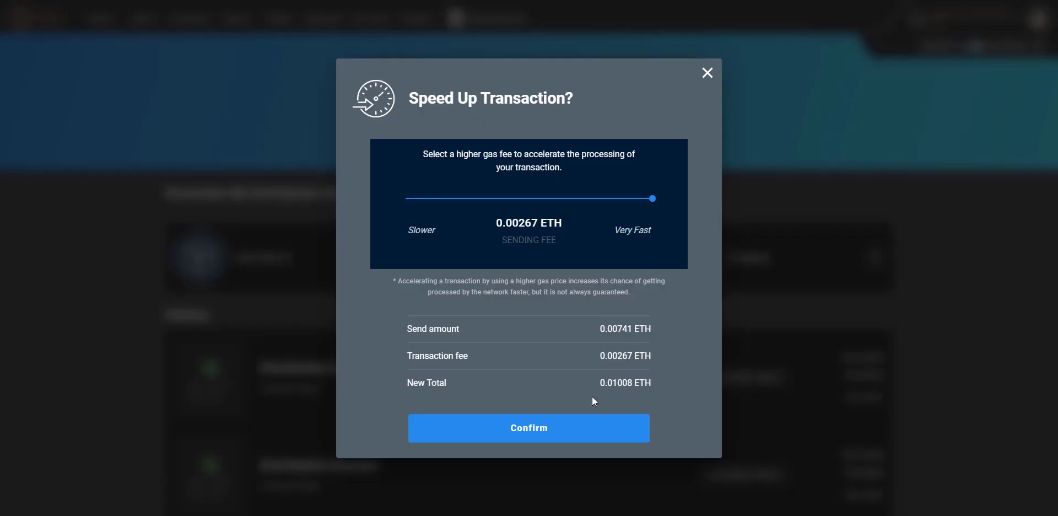
Confirm the Very Fast fee, submit the conversion of the full GALA[GC] balance and close the success message.
{"action": "left_click", "coordinate": [533, 439]}
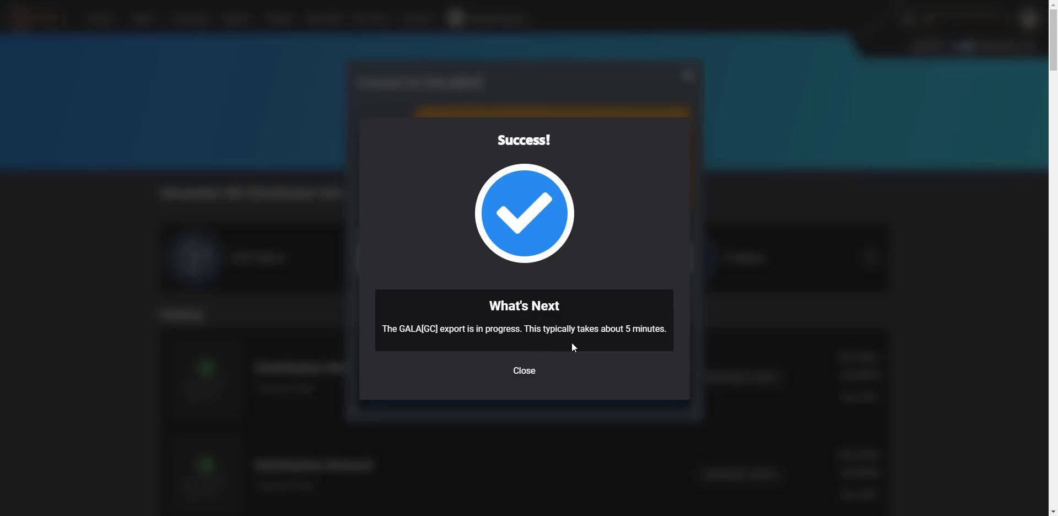
{"action": "left_click", "coordinate": [525, 371]}
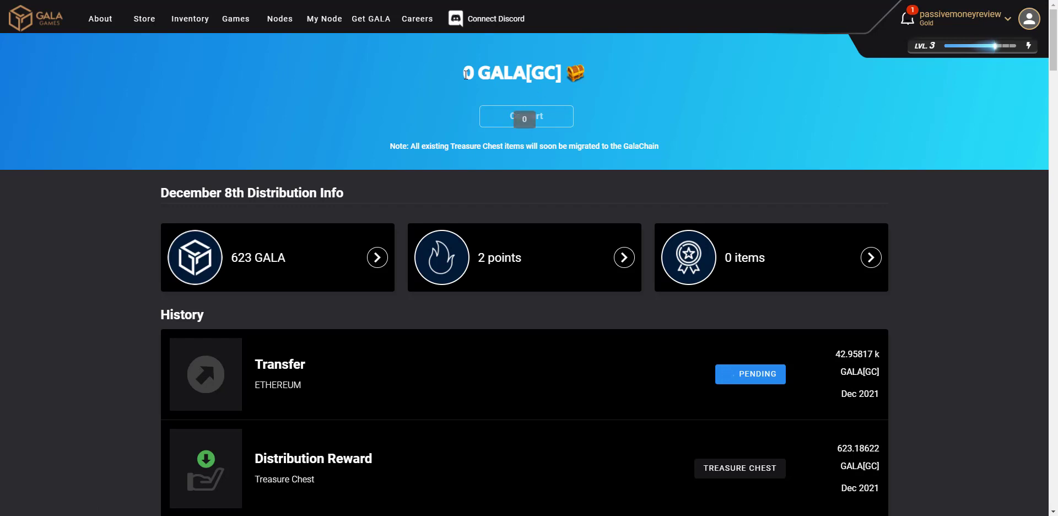
Check the remaining GALA[GC] balance and the transfer's status, and open the account's recent activity from the notifications.
{"action": "left_click_drag", "start_coordinate": [463, 72], "coordinate": [568, 71]}
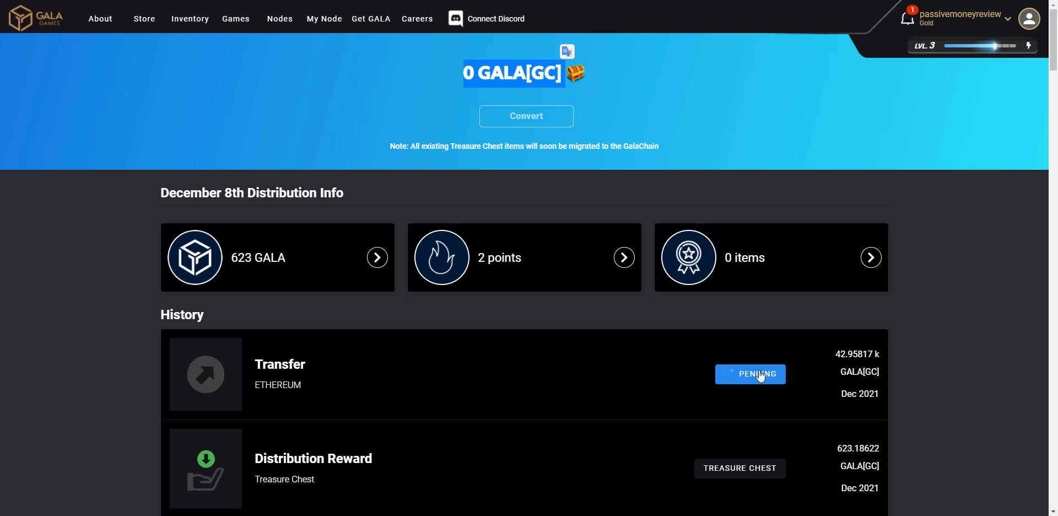
{"action": "left_click", "coordinate": [907, 22]}
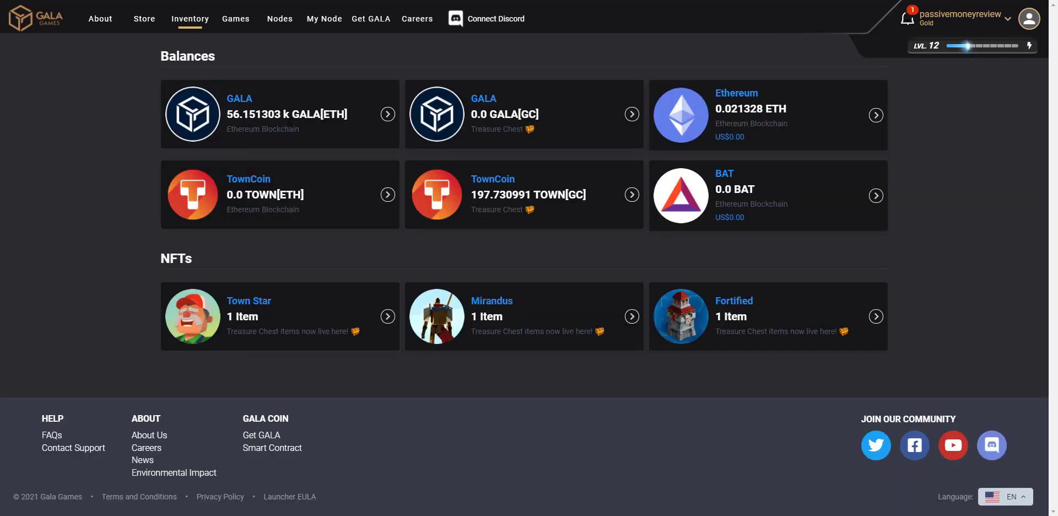
{"action": "left_click", "coordinate": [912, 22]}
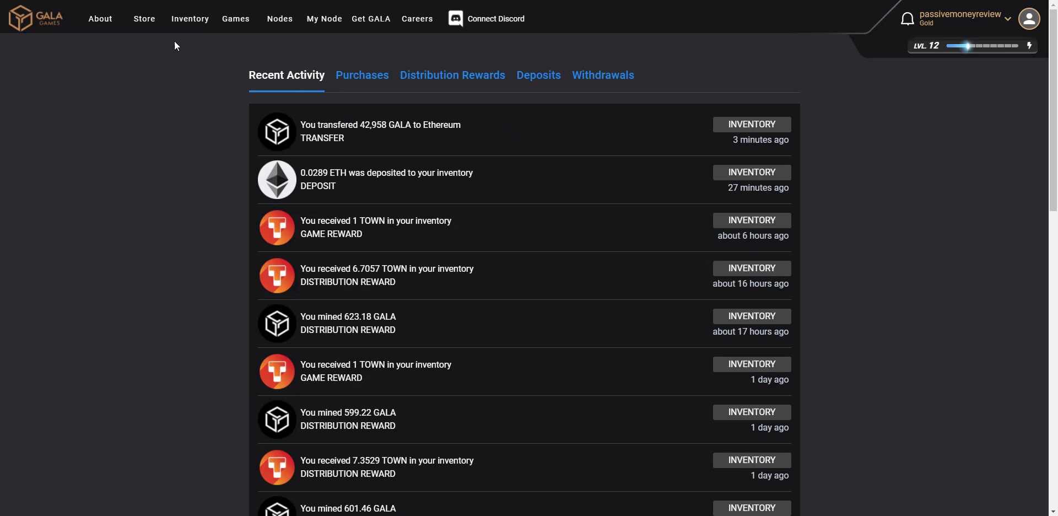
Examine the latest deposit in the GALA[ETH] balance history and return to the inventory.
{"action": "left_click", "coordinate": [198, 22]}
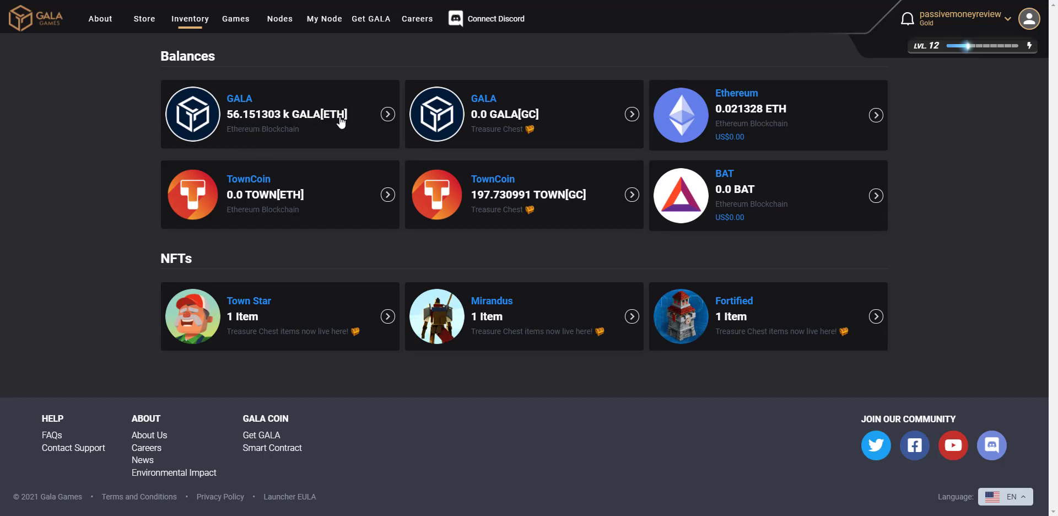
{"action": "left_click", "coordinate": [378, 109]}
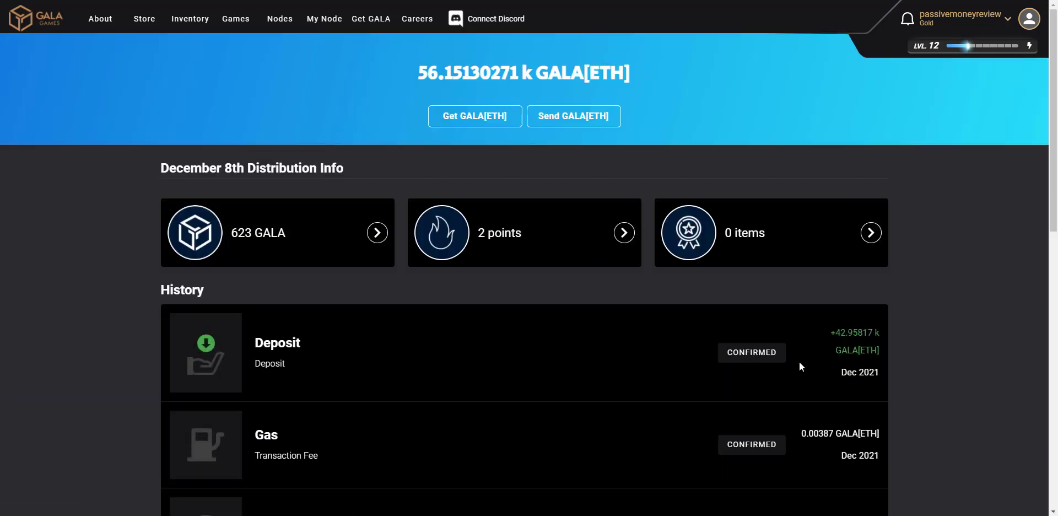
{"action": "triple_click", "coordinate": [888, 334]}
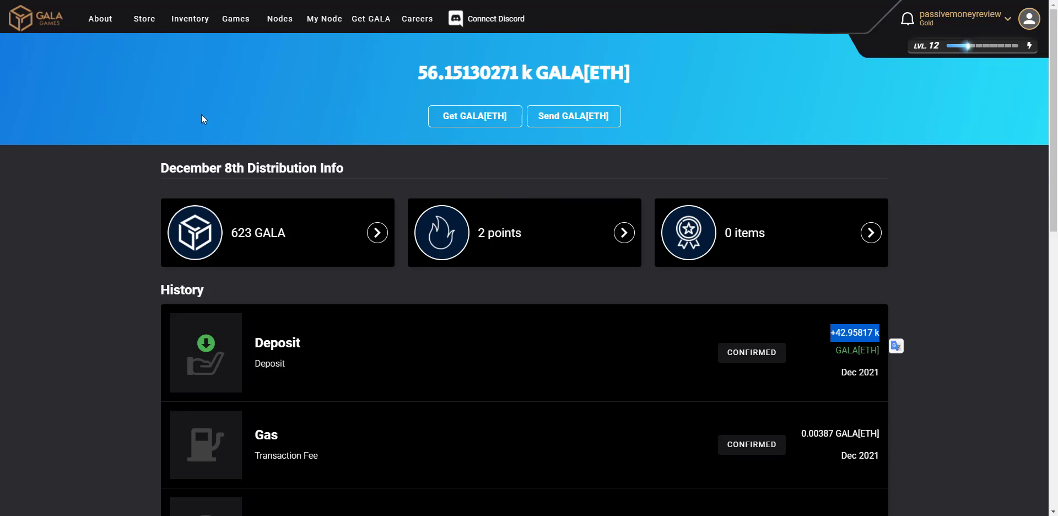
{"action": "left_click", "coordinate": [193, 21]}
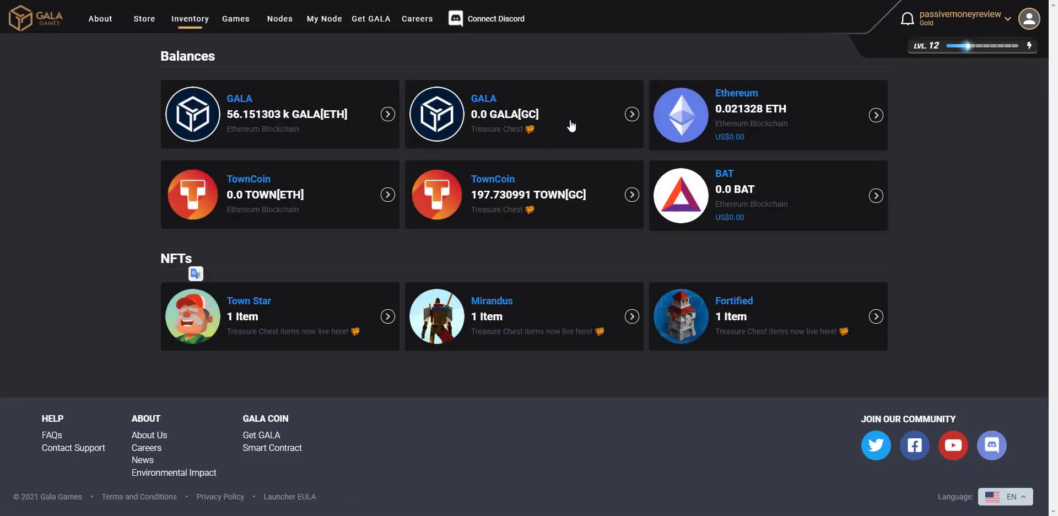